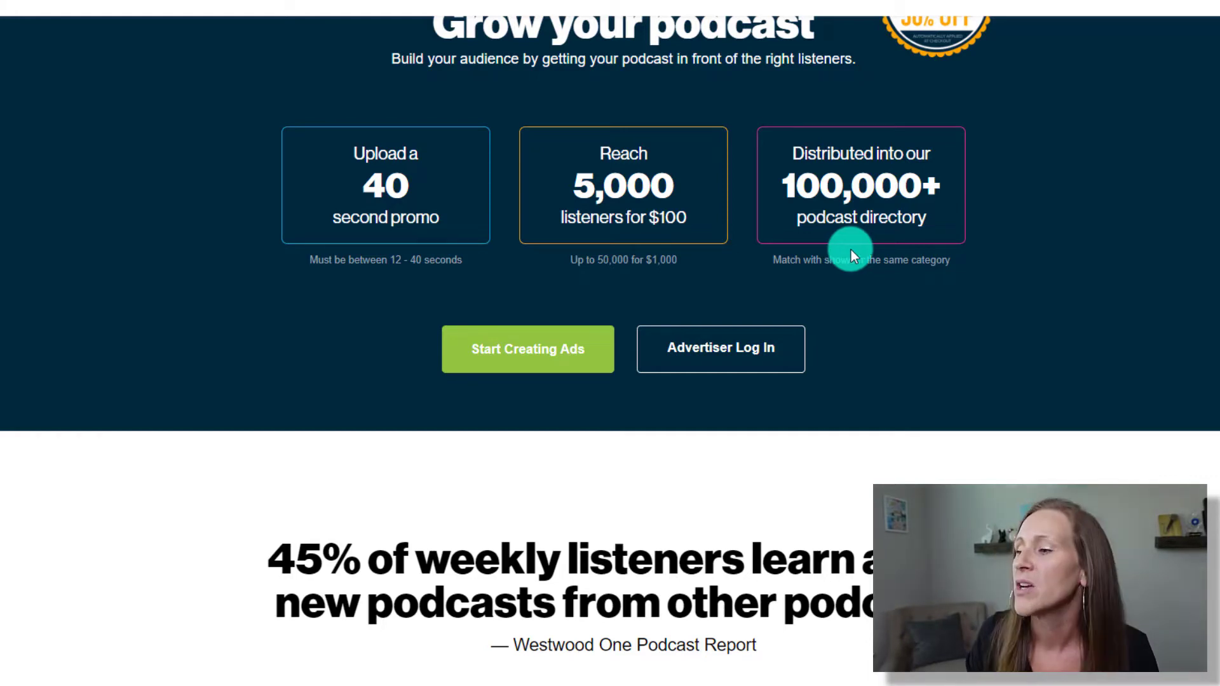
Step: Examine the podcast ad overview page, including the sample promos, the ad preview and the price per download table
scroll(850, 253, "down", 5)
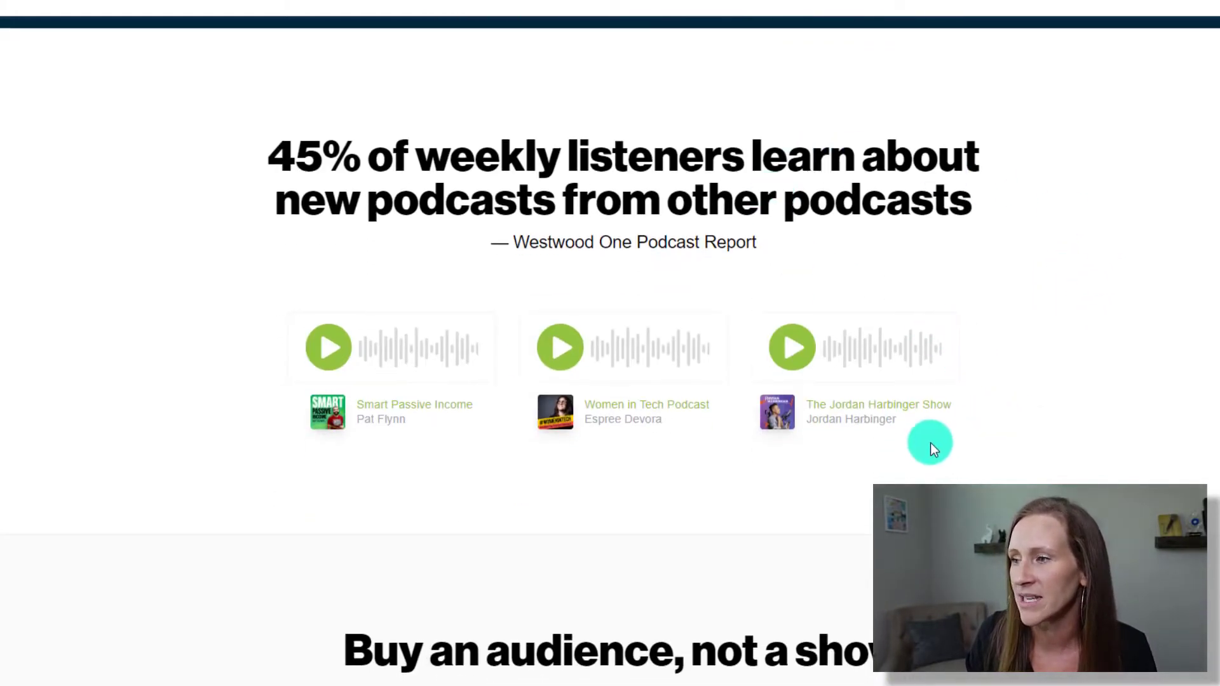
scroll(798, 380, "down", 1)
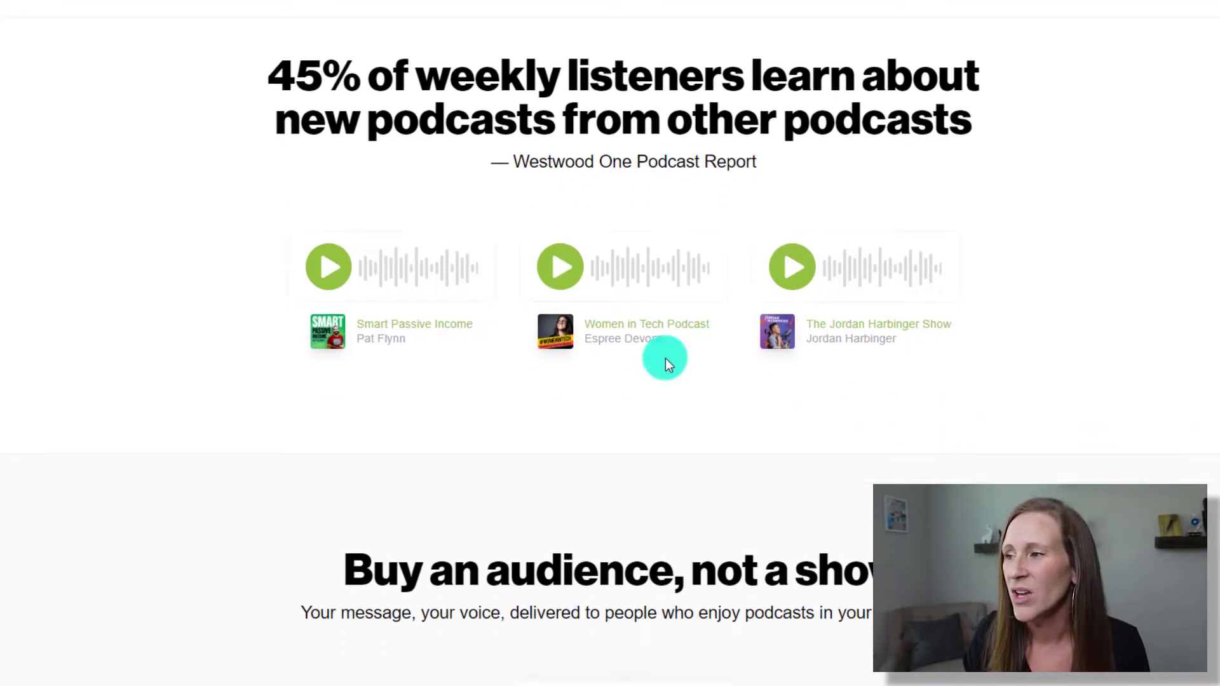
left_click(351, 268)
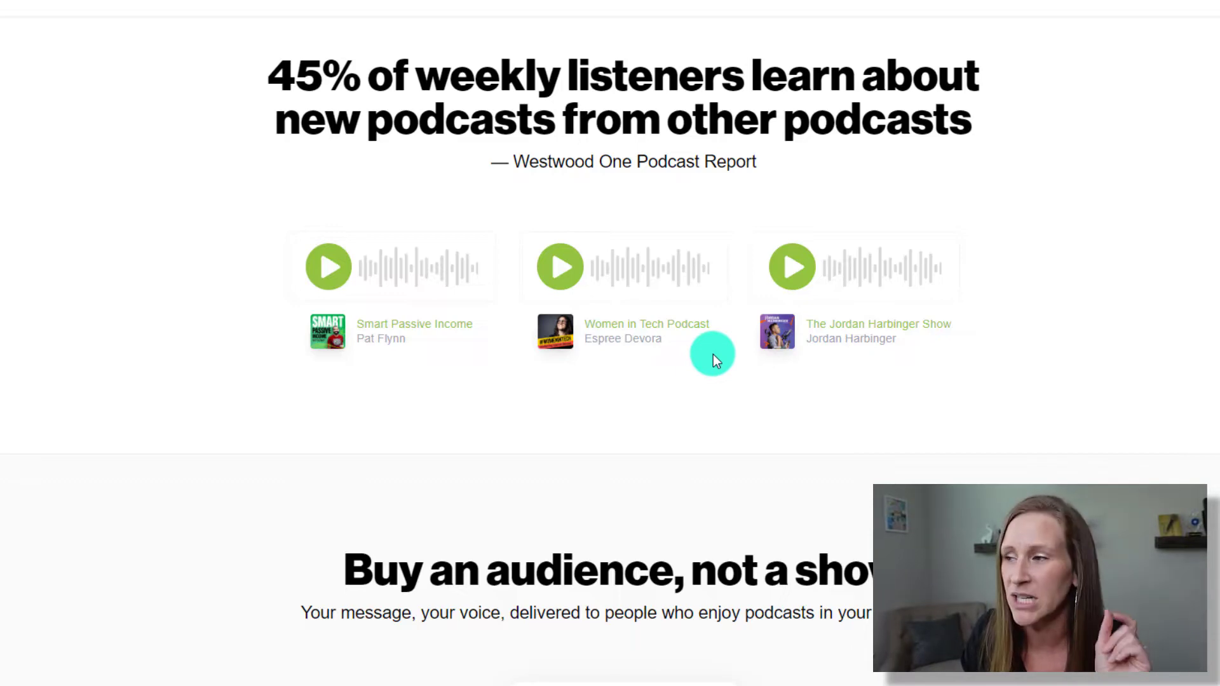
scroll(647, 344, "down", 3)
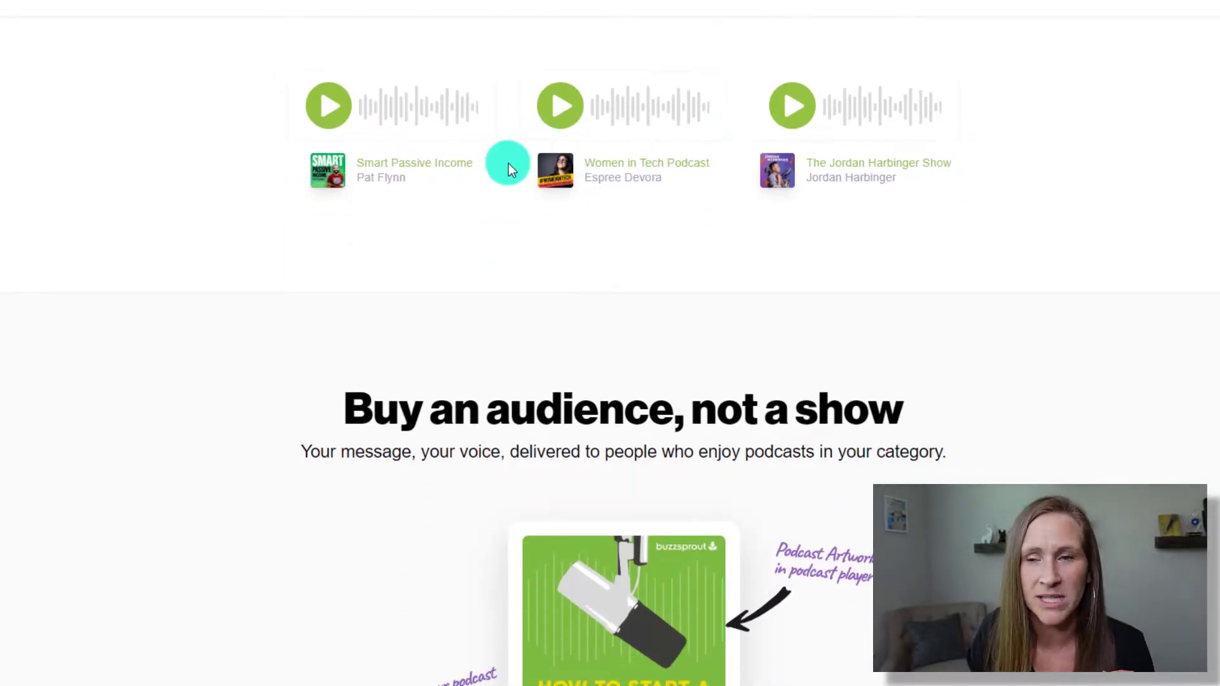
scroll(819, 207, "down", 6)
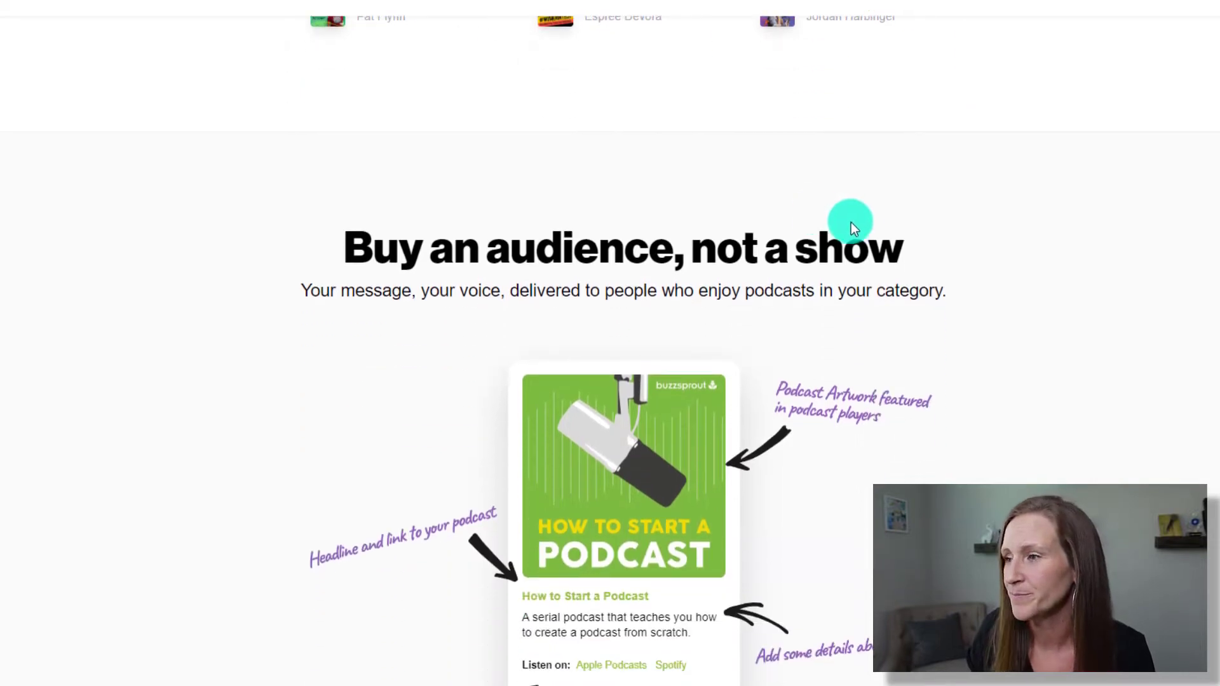
scroll(791, 156, "down", 9)
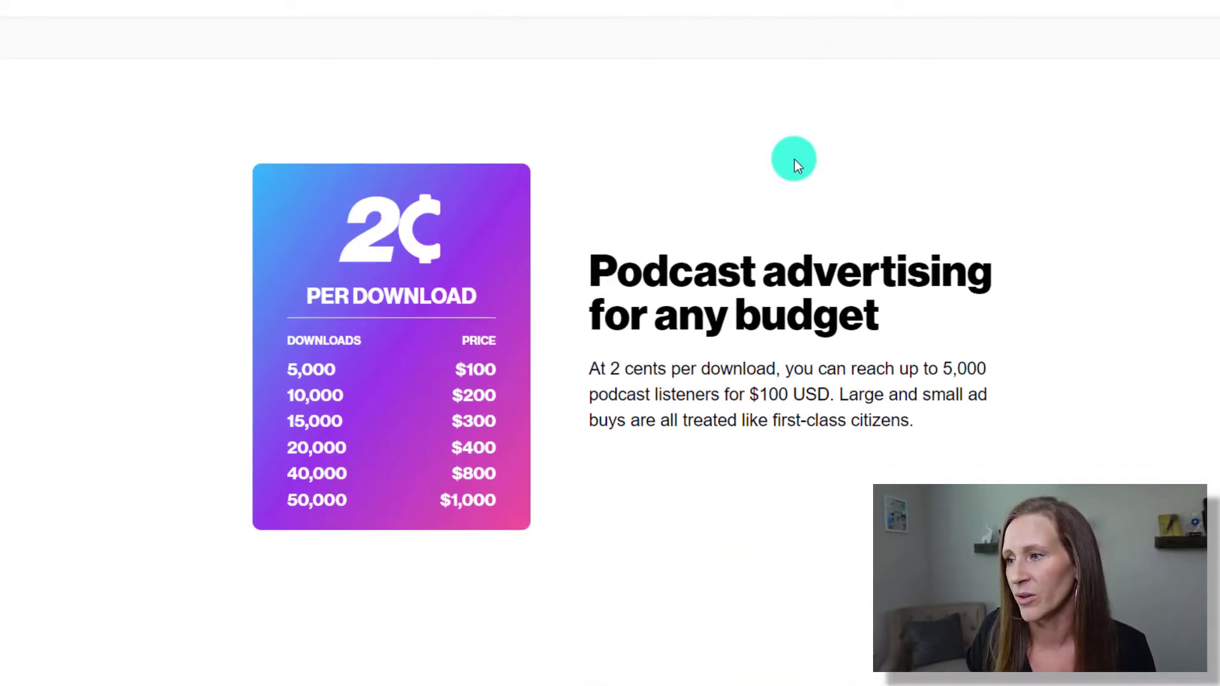
scroll(812, 334, "down", 3)
scroll(814, 337, "up", 2)
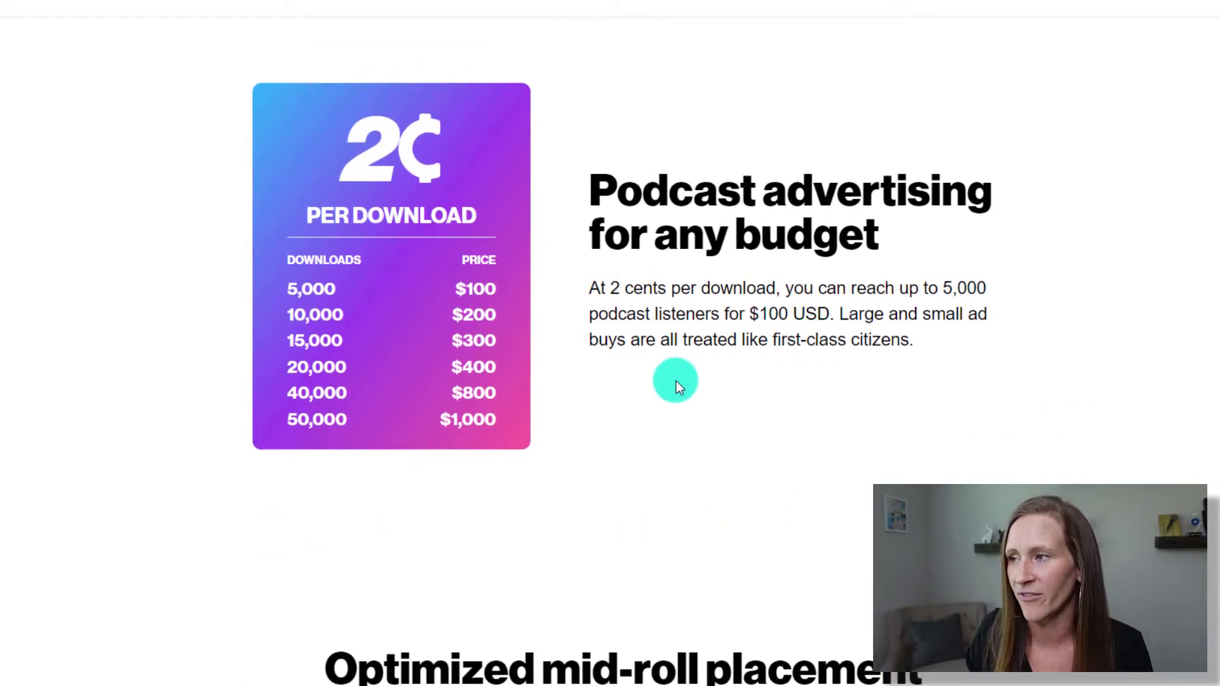
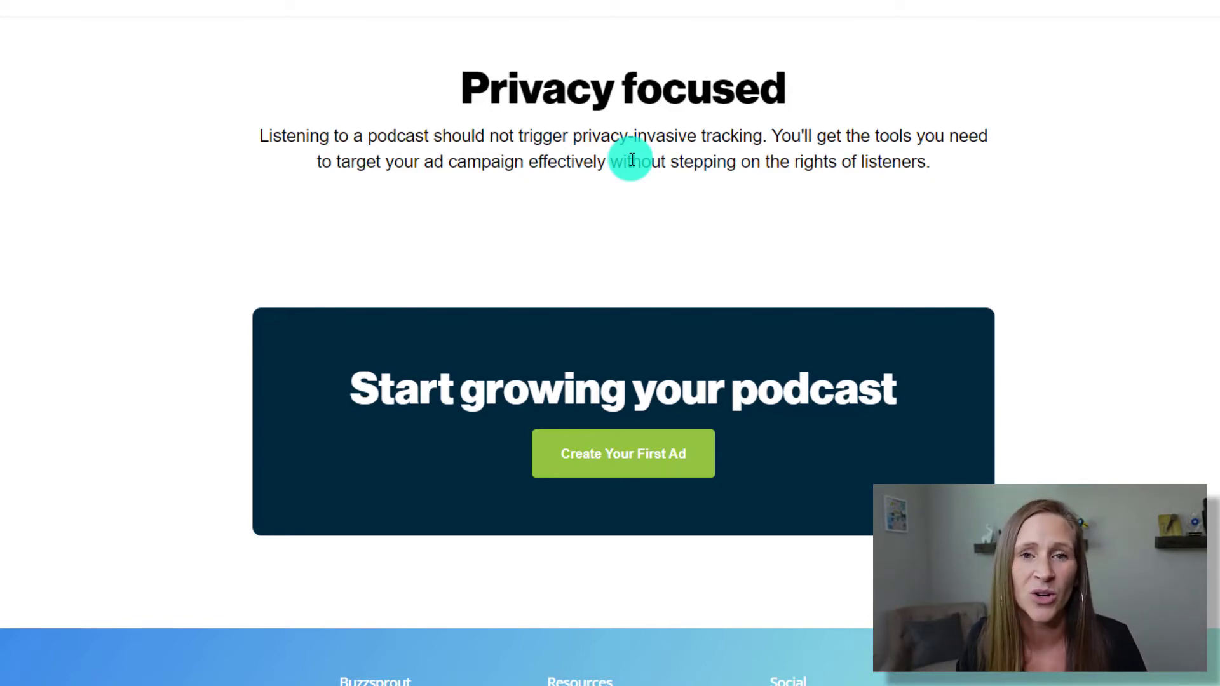
Step: Open the ad manager from the Buzzsprout Ads page and start a new ad for The Proffitt Podcast
left_click(241, 13)
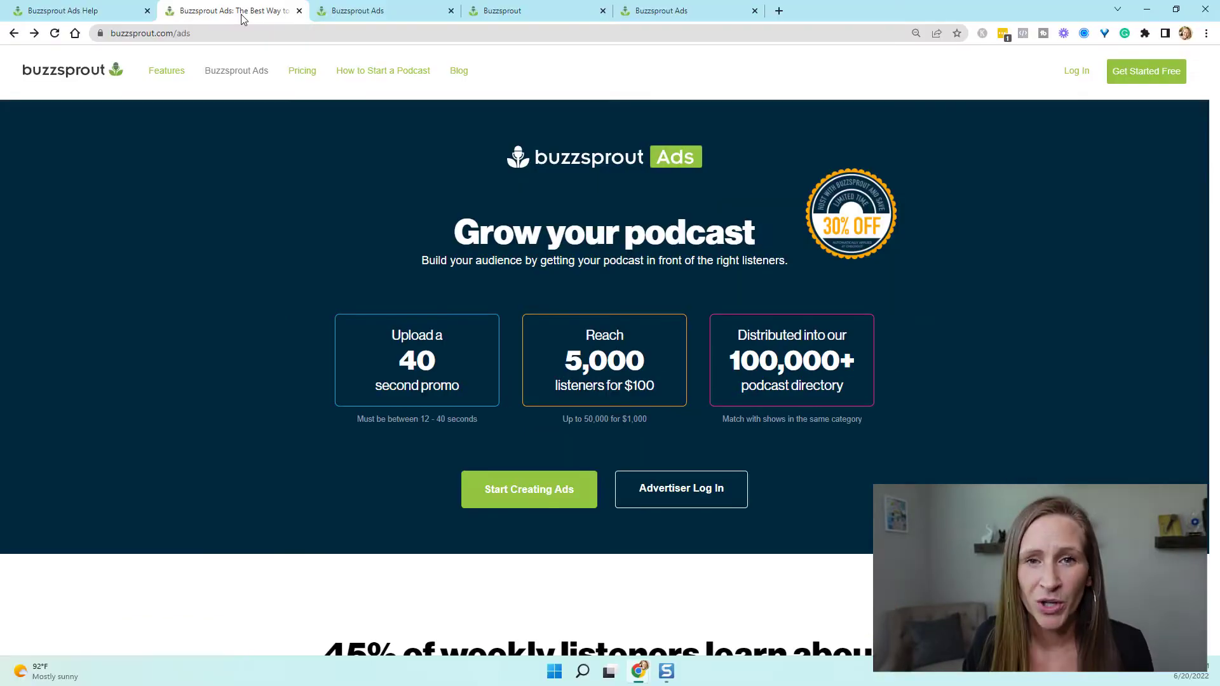
left_click(532, 503)
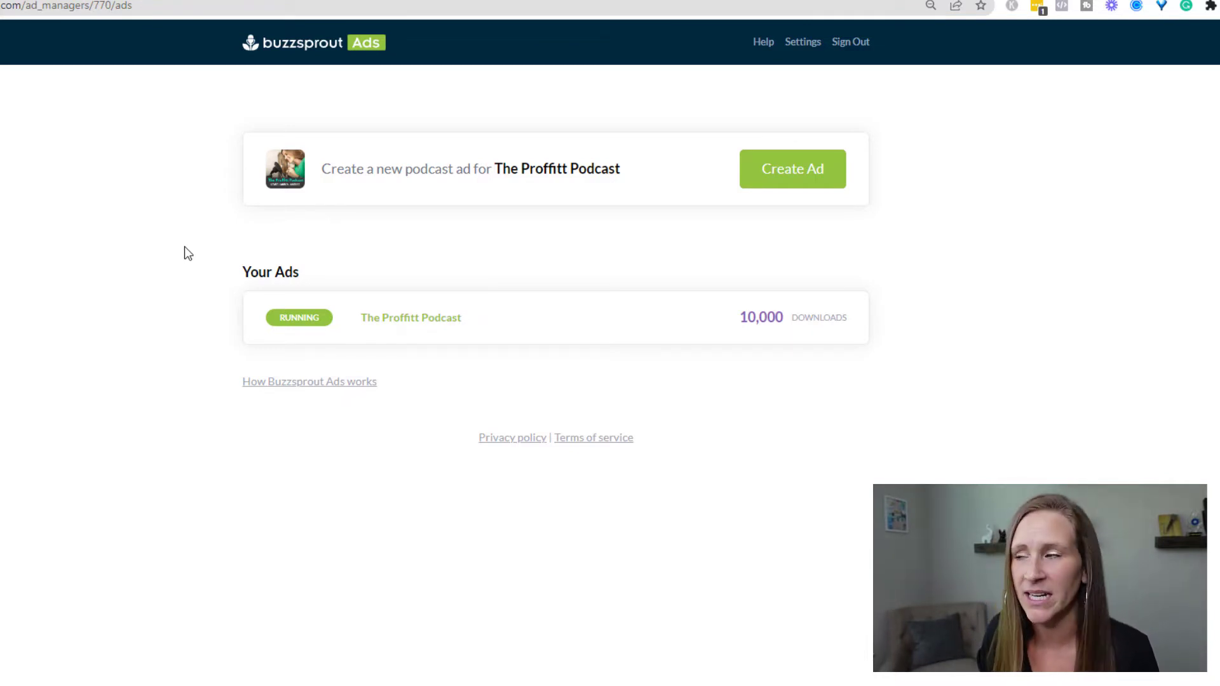
left_click(782, 178)
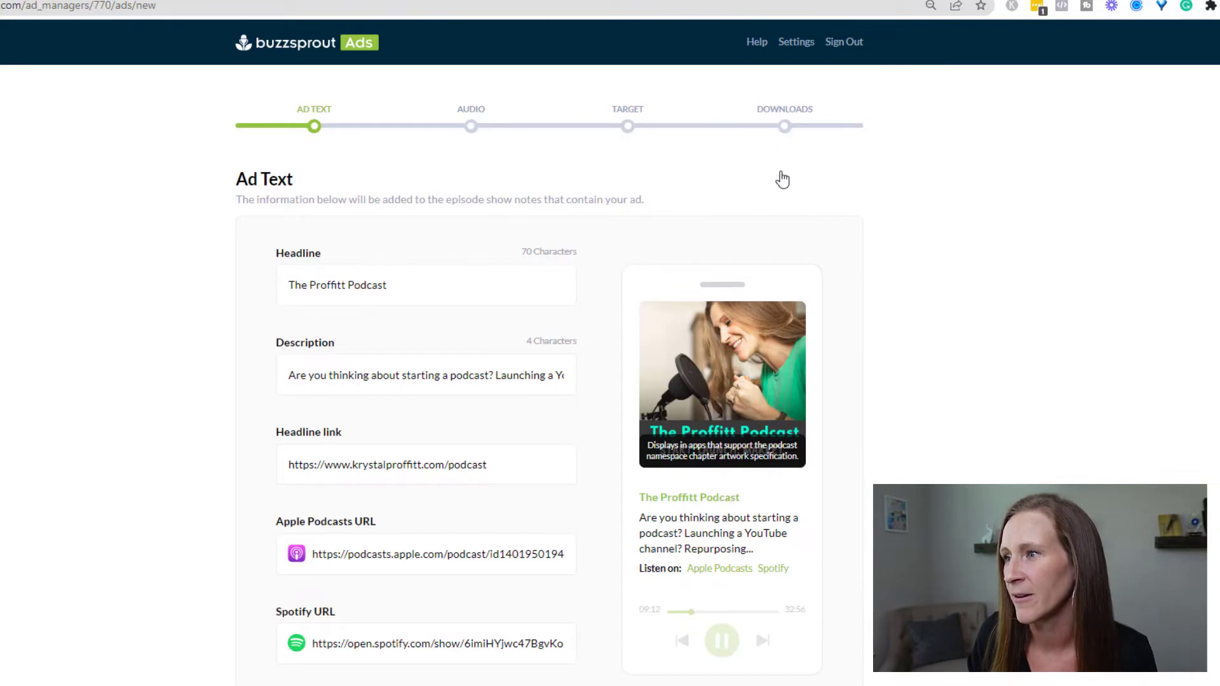
scroll(901, 300, "down", 1)
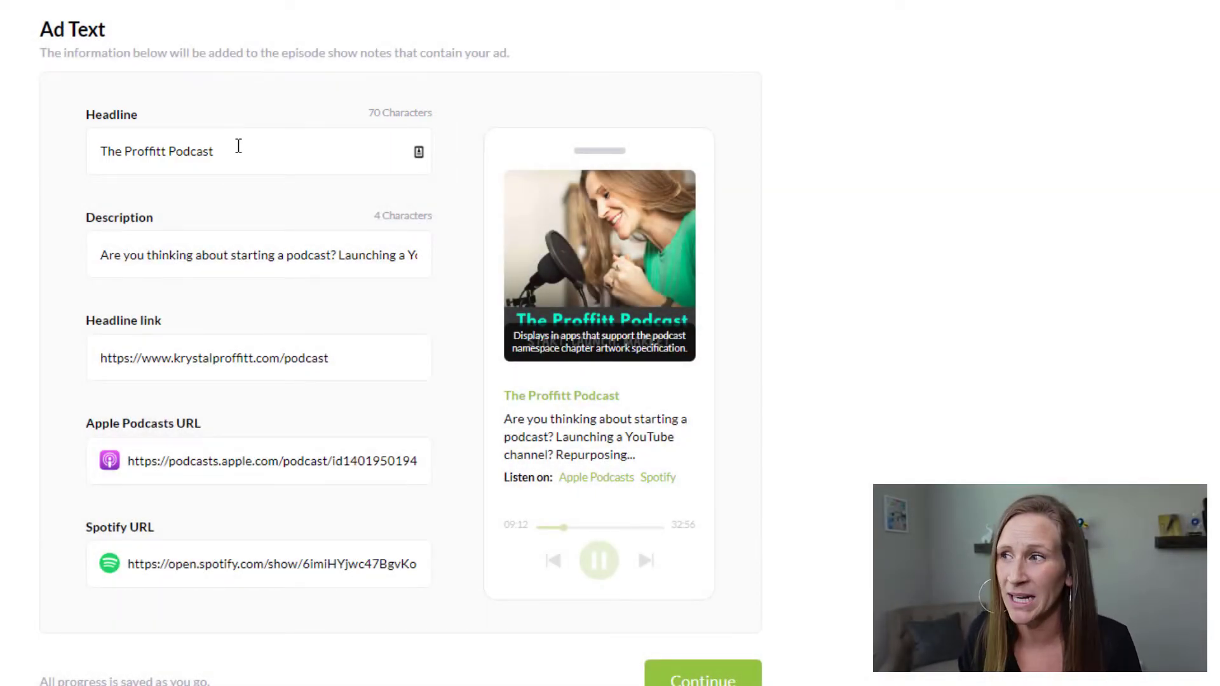
Step: Go through the prefilled headline, description and headline link of the ad text, and continue to the audio stage
triple_click(238, 146)
left_click(213, 152)
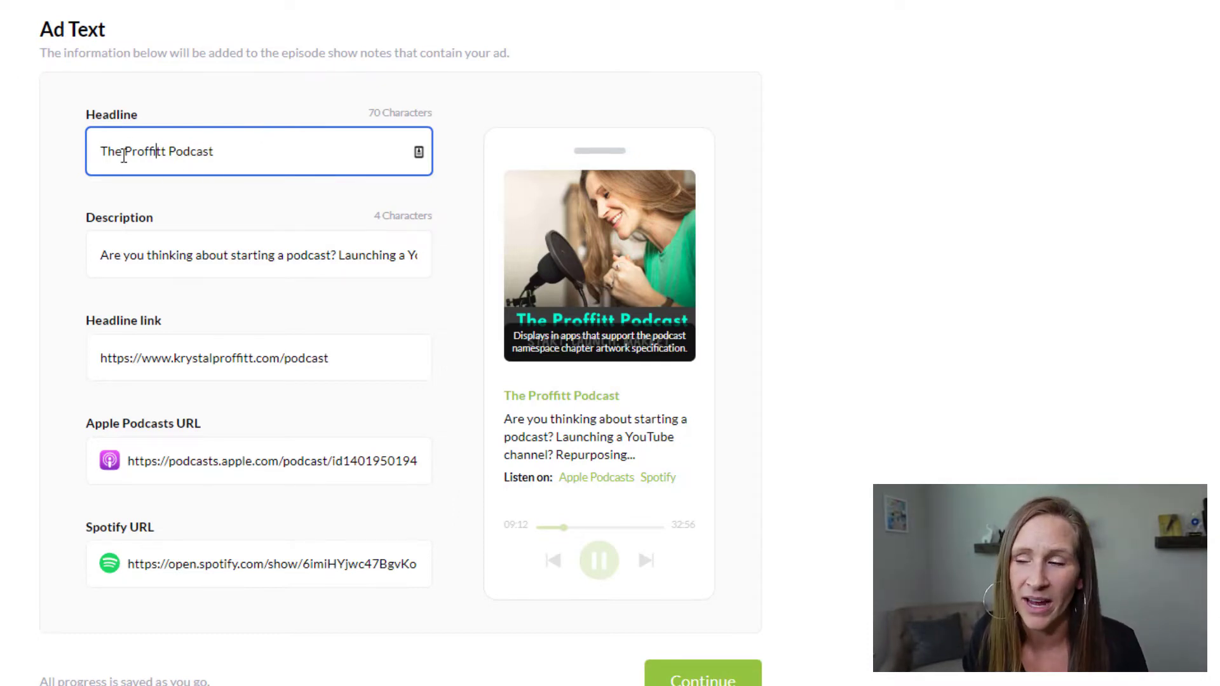
left_click(153, 258)
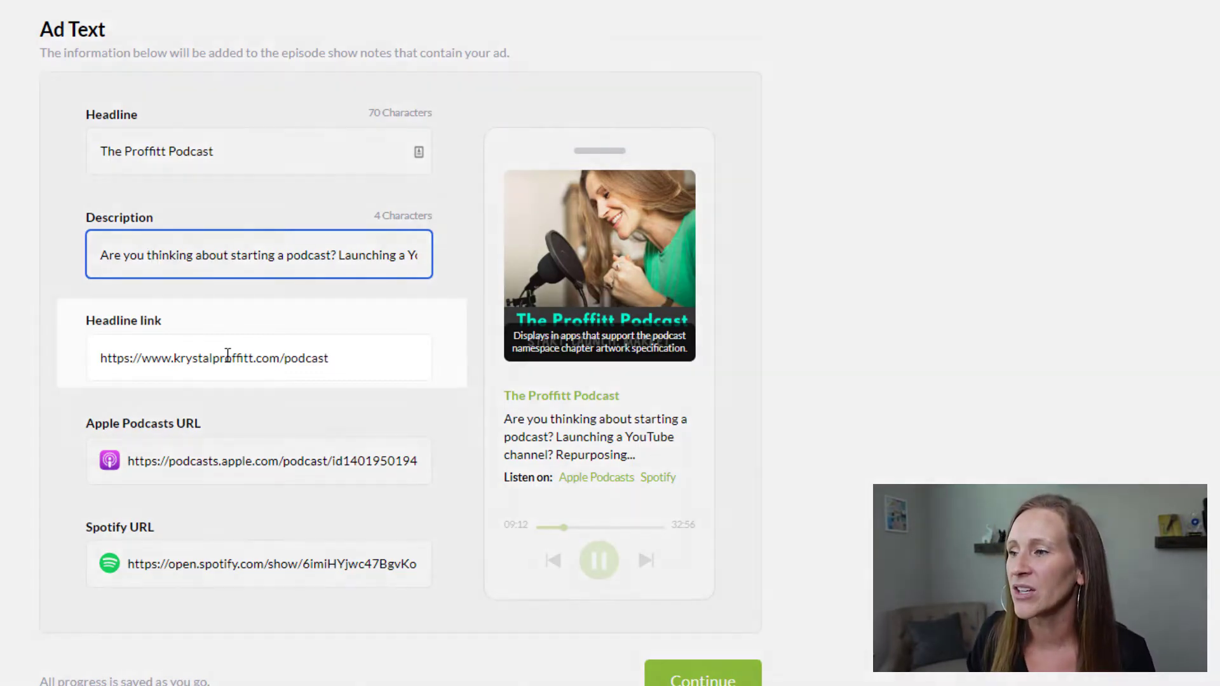
left_click(399, 356)
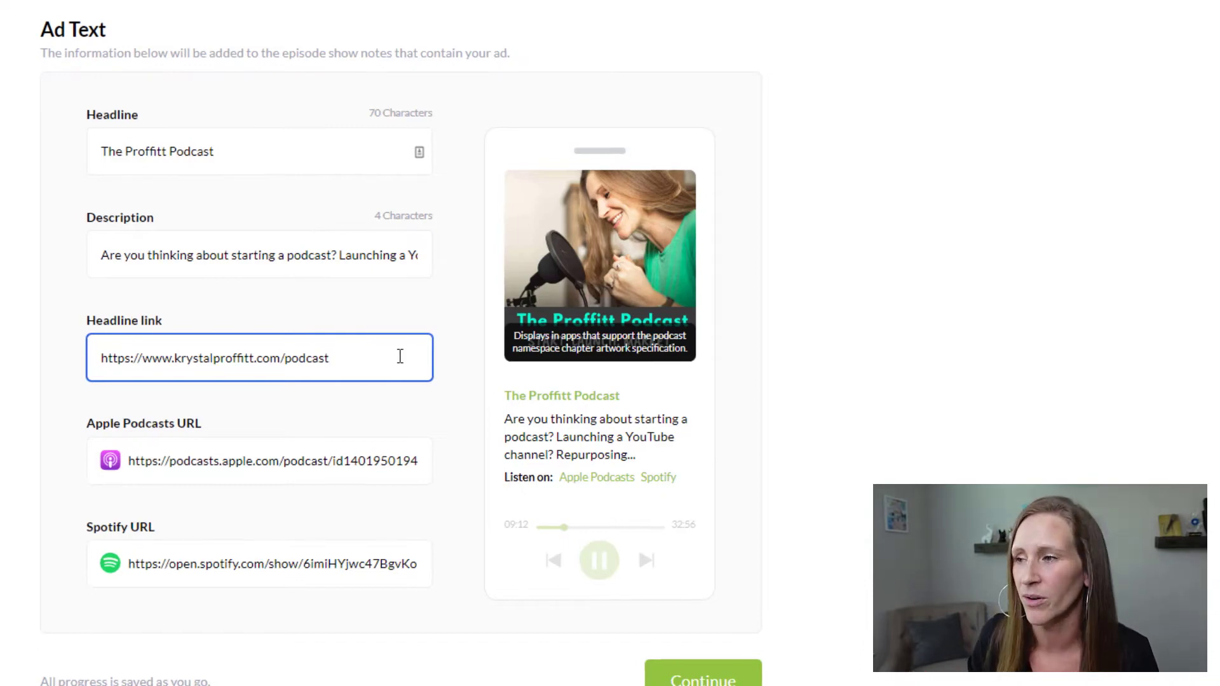
left_click(692, 683)
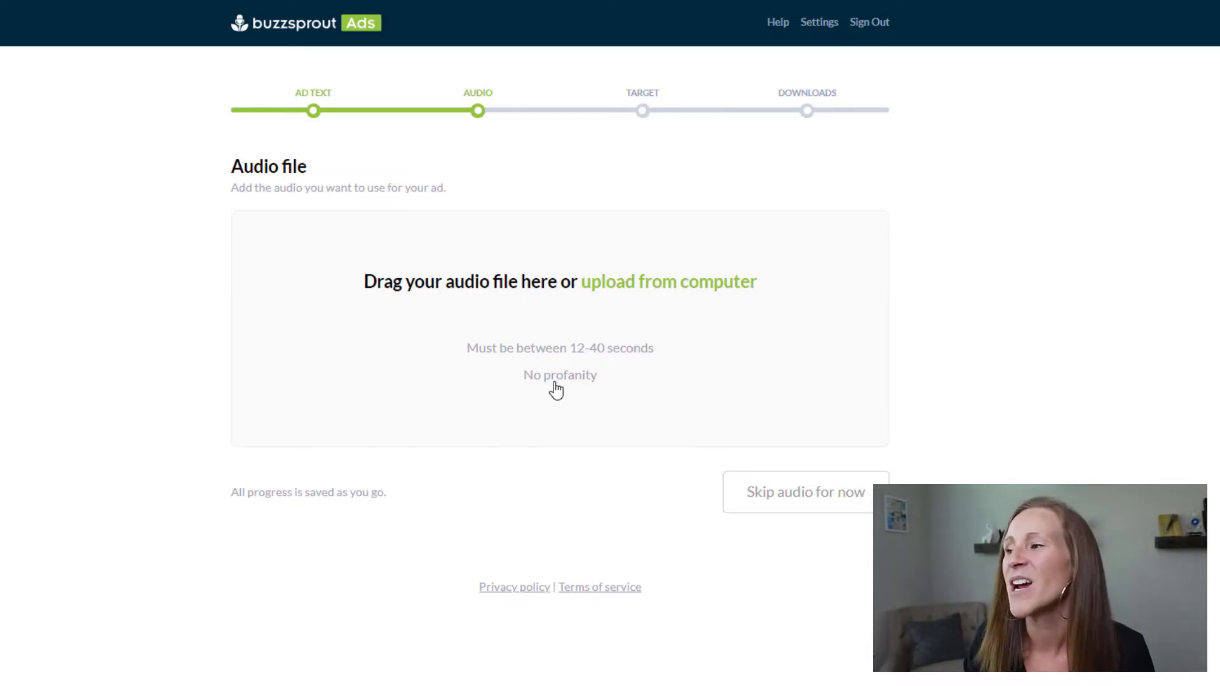
Step: Upload the ad's audio file from the computer and continue to the target audience stage
left_click(633, 281)
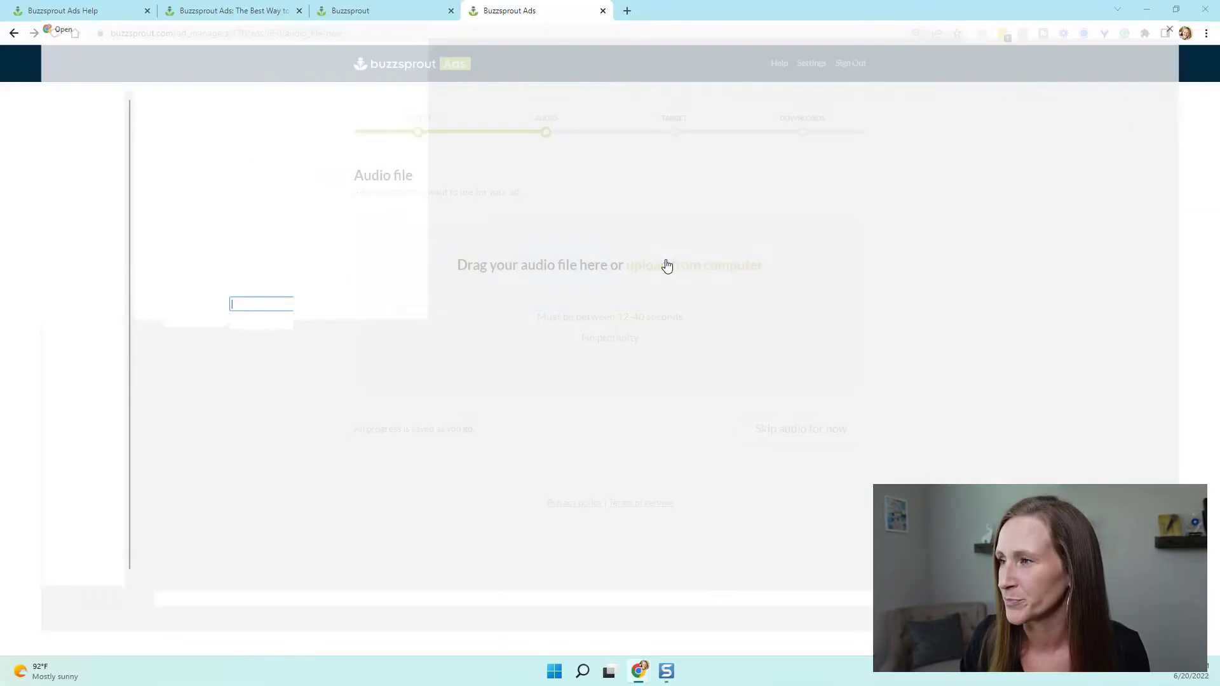
double_click(69, 74)
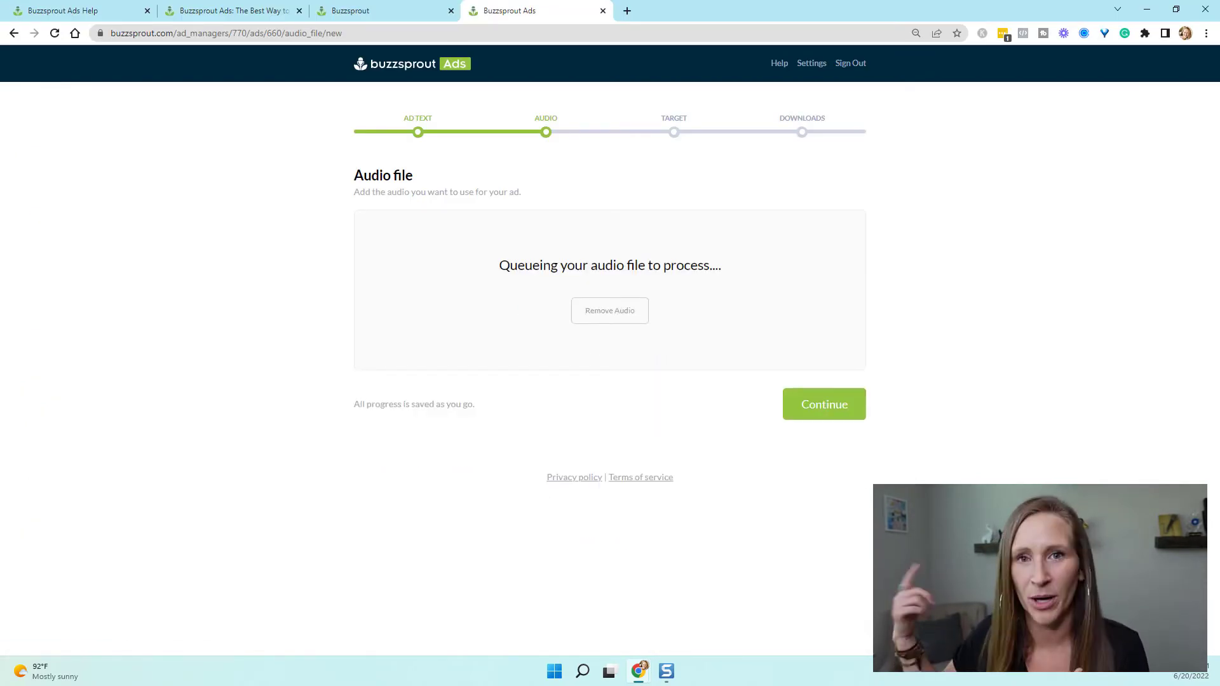
left_click(837, 410)
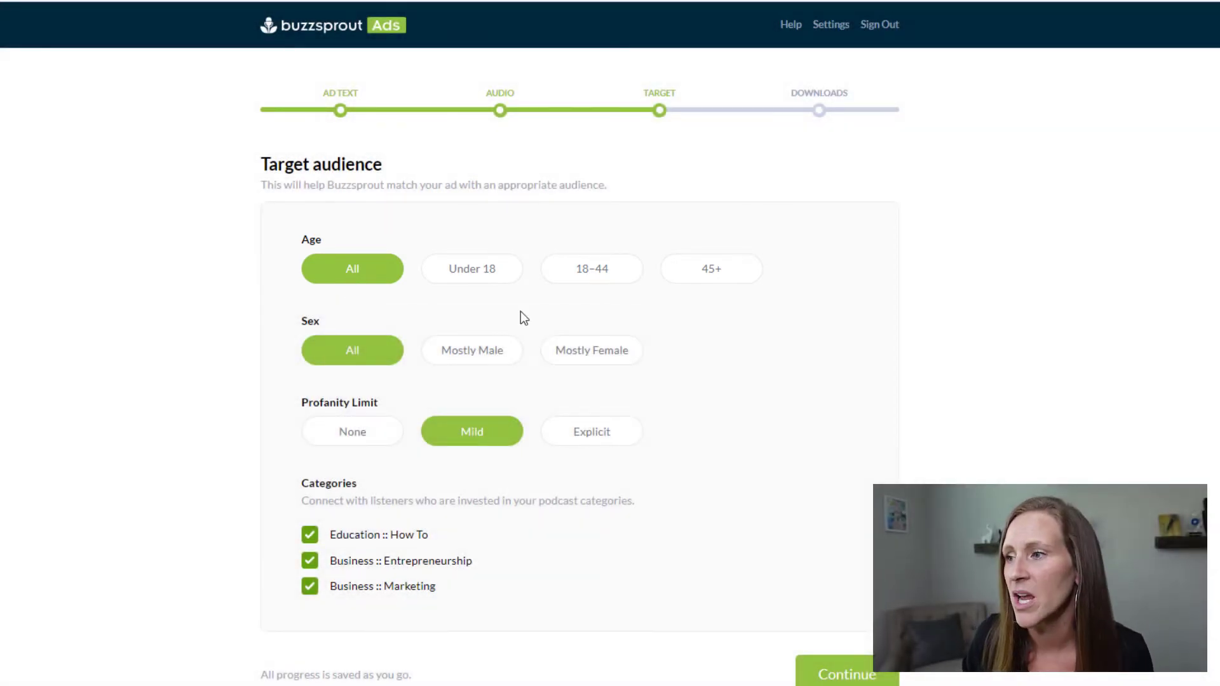
Step: Accept the preset target audience and categories, and choose the 5,000-download package for $70 before continuing to the review
scroll(502, 328, "down", 1)
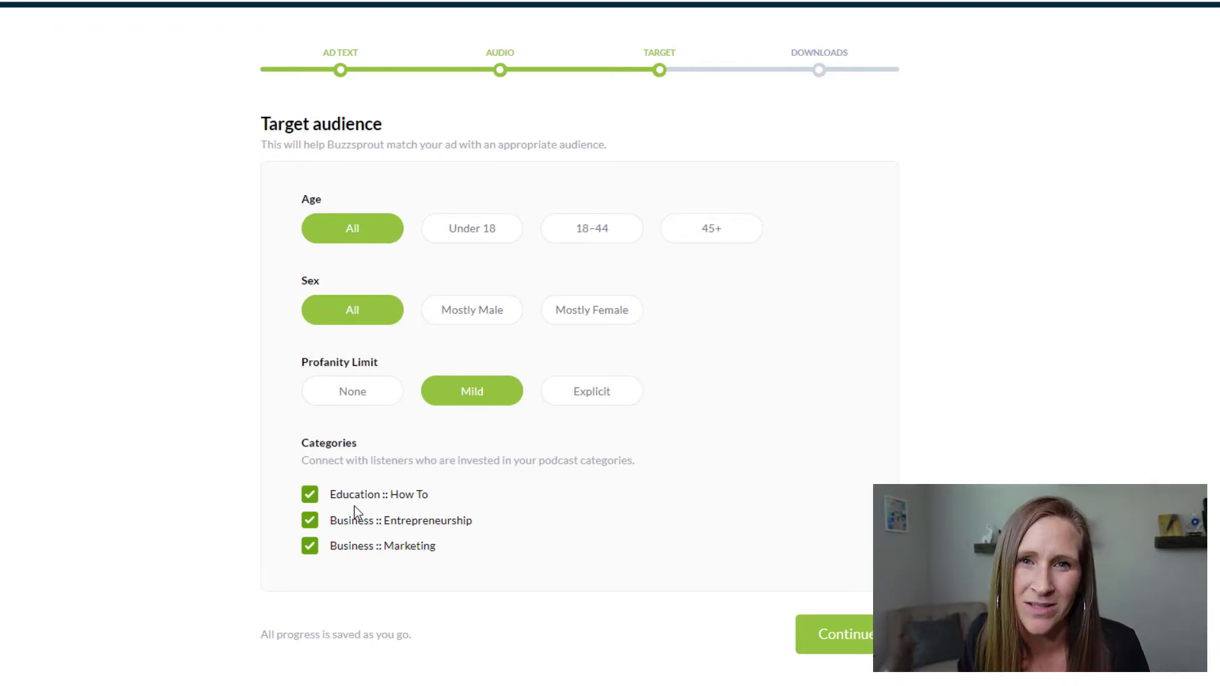
left_click(845, 635)
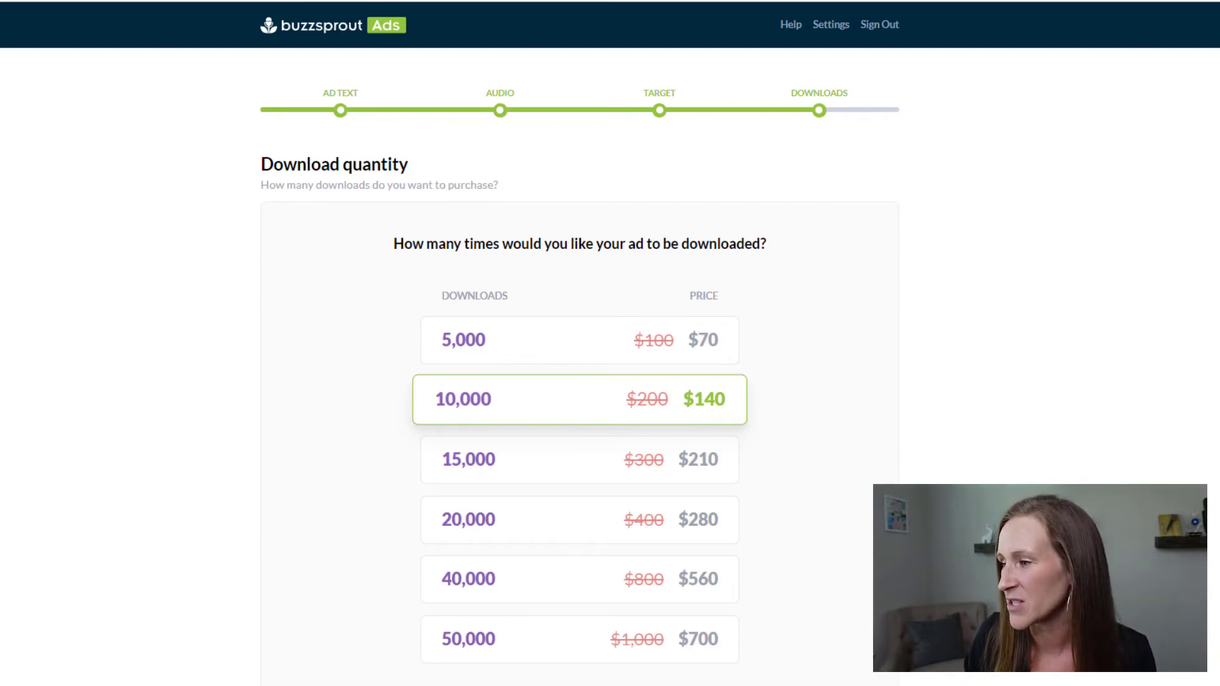
scroll(580, 337, "down", 2)
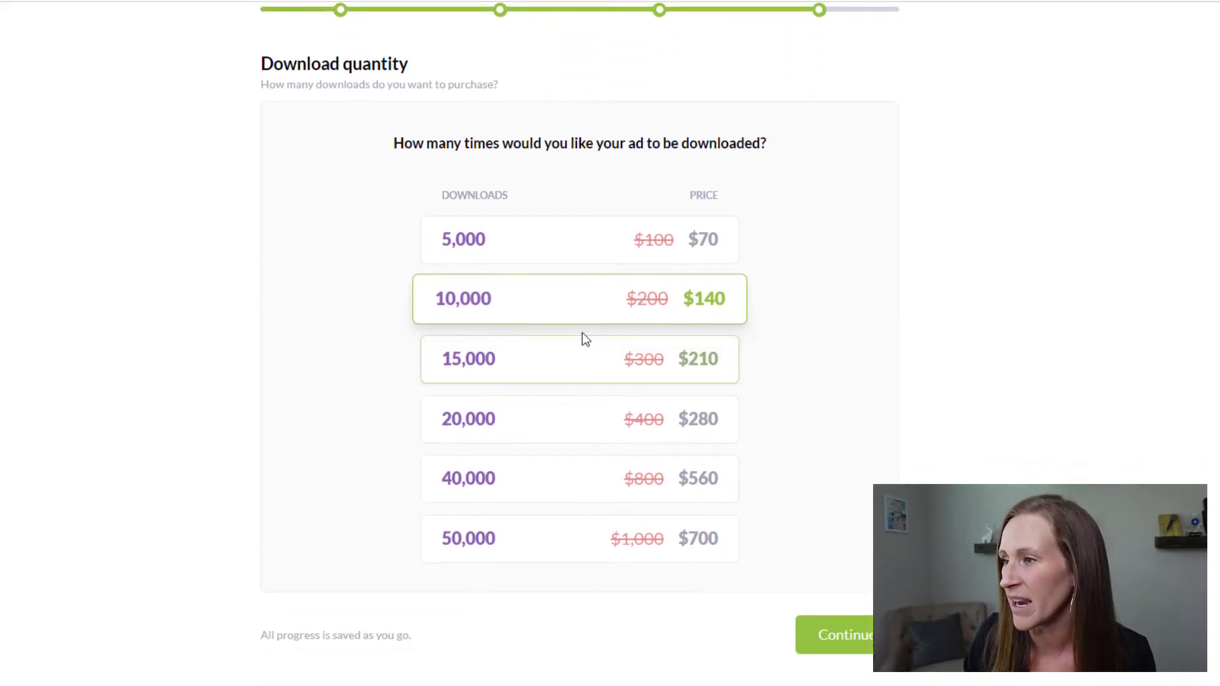
left_click(566, 236)
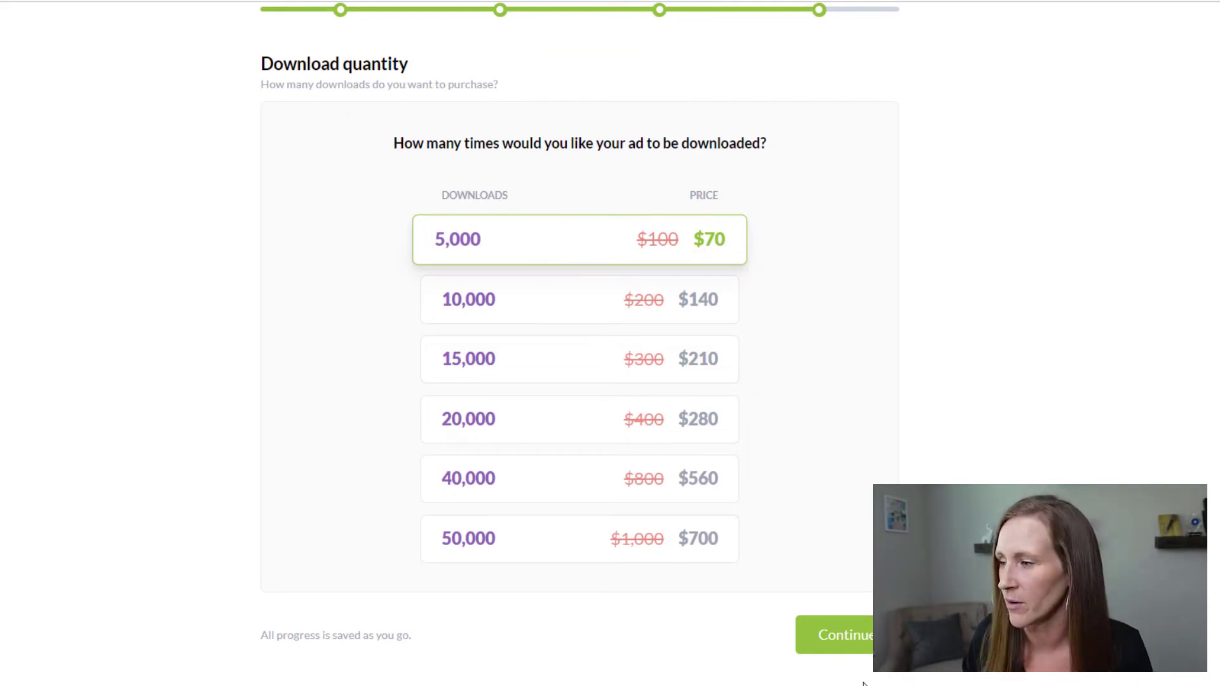
left_click(859, 642)
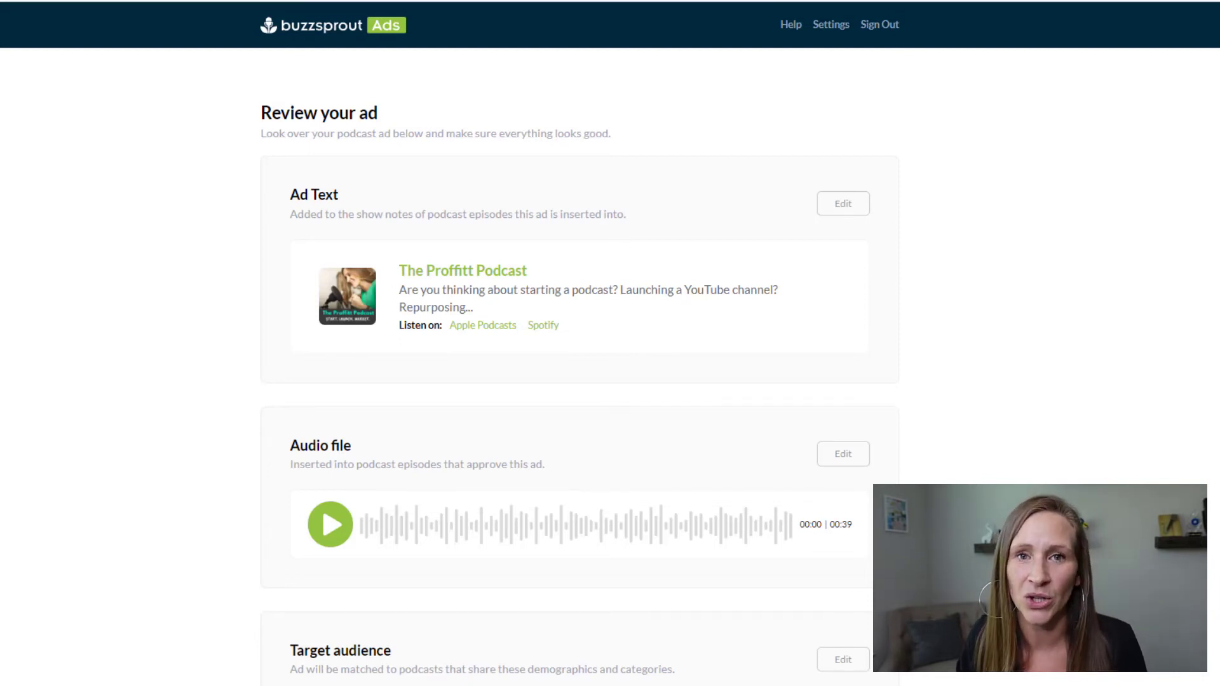
Step: Review the new ad's text, audio file, target audience and download quantity, and delete this draft ad
scroll(593, 204, "down", 1)
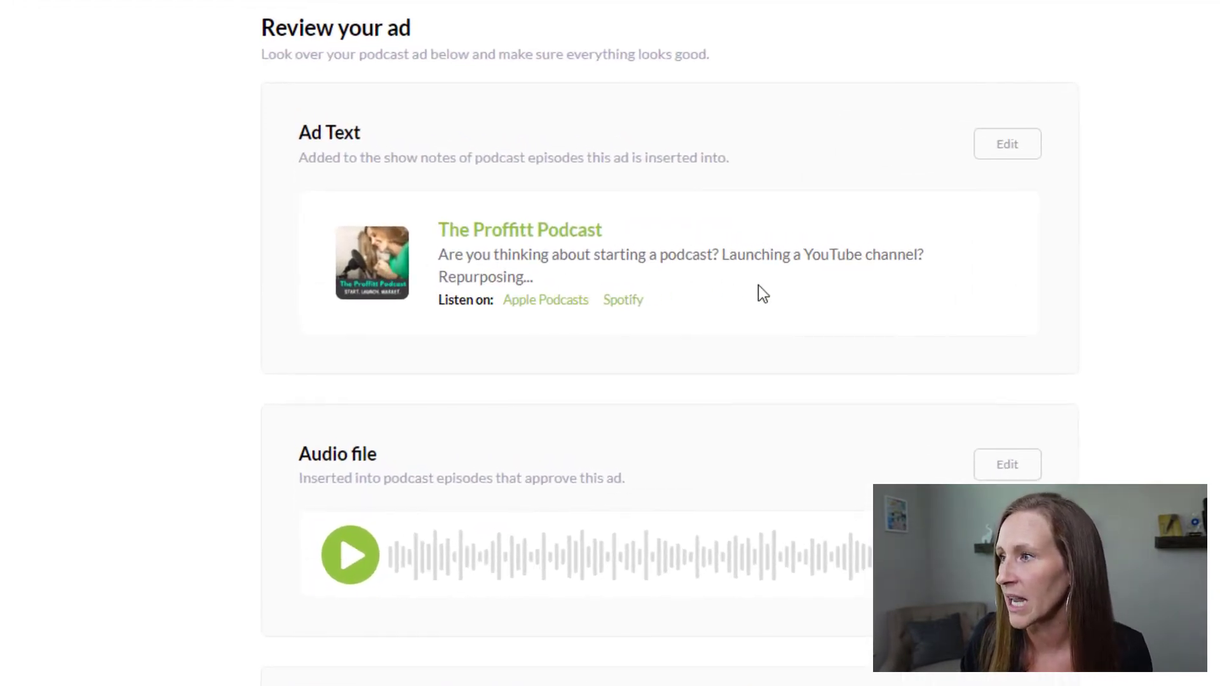
scroll(758, 289, "down", 3)
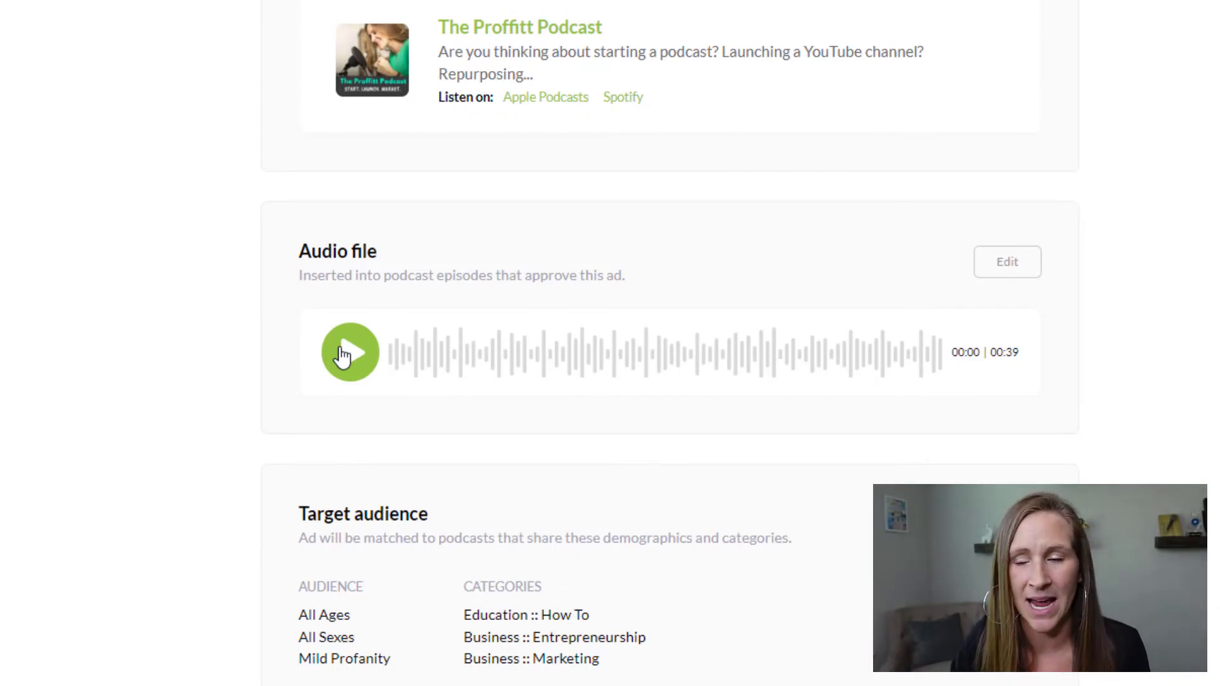
scroll(575, 455, "down", 3)
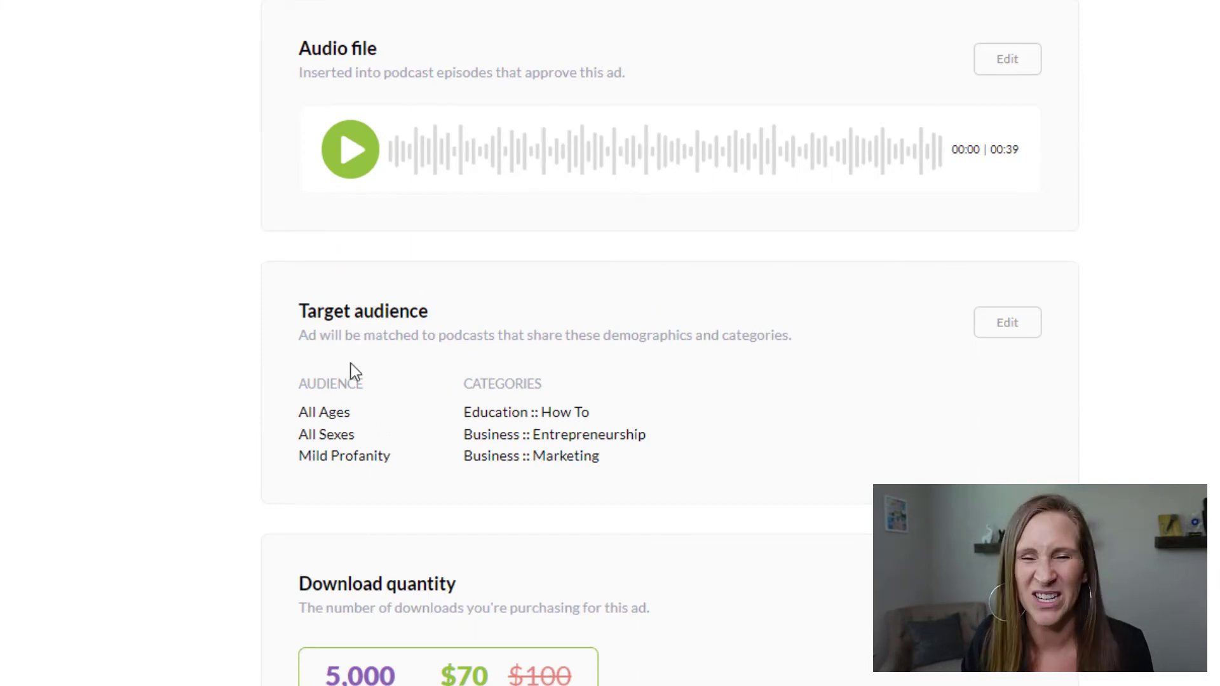
scroll(546, 581, "down", 1)
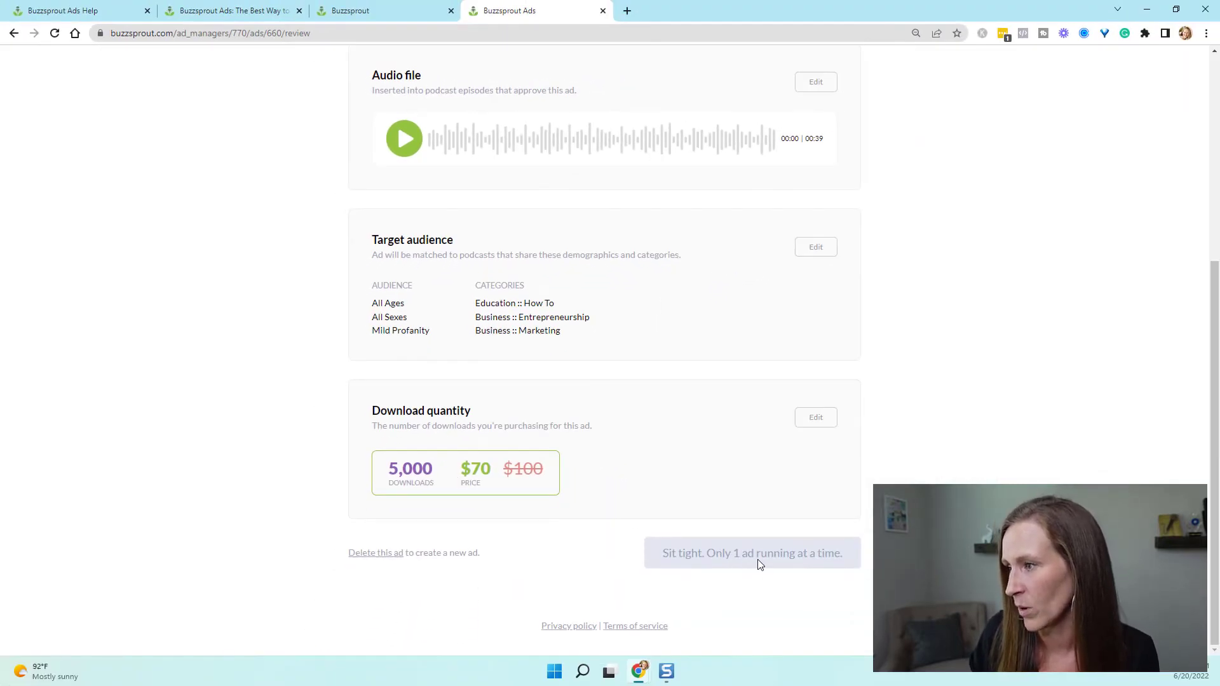
scroll(845, 570, "up", 5)
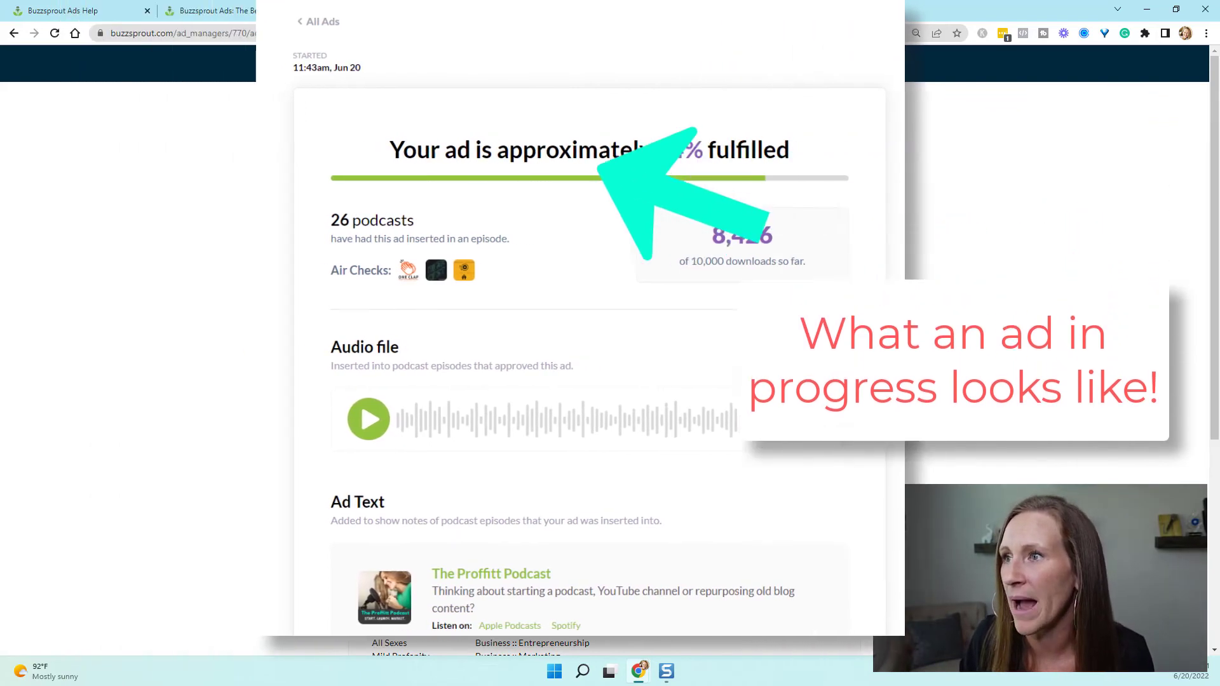
scroll(621, 540, "down", 5)
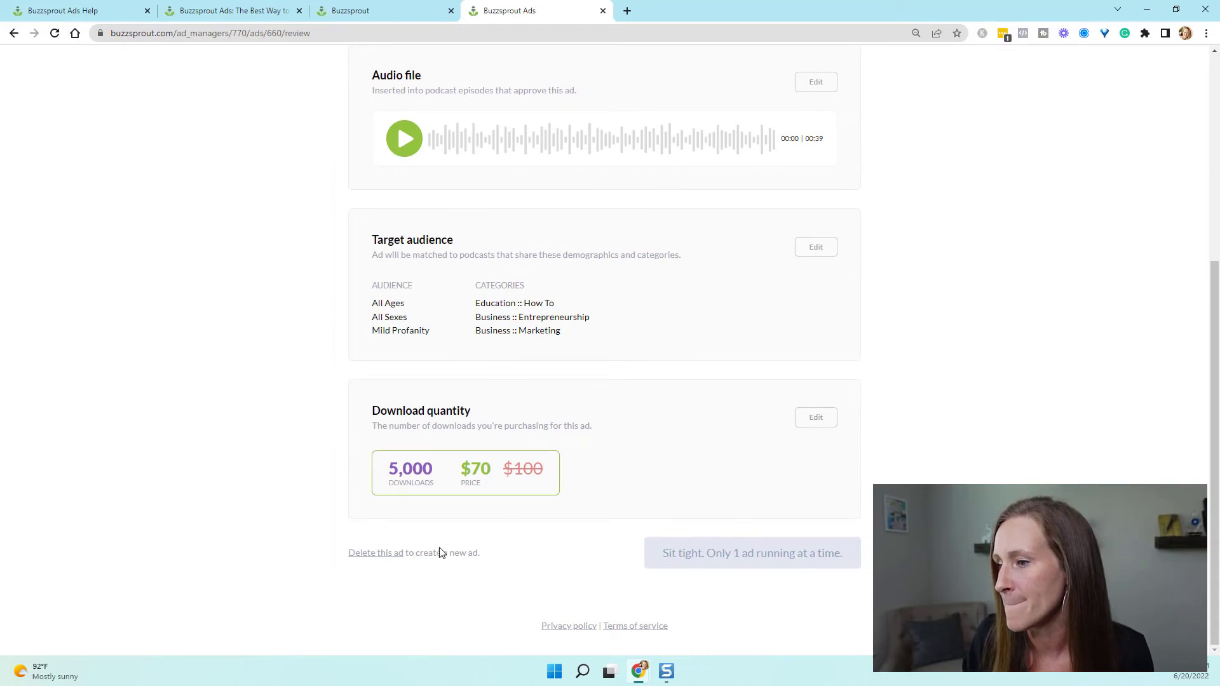
left_click(387, 558)
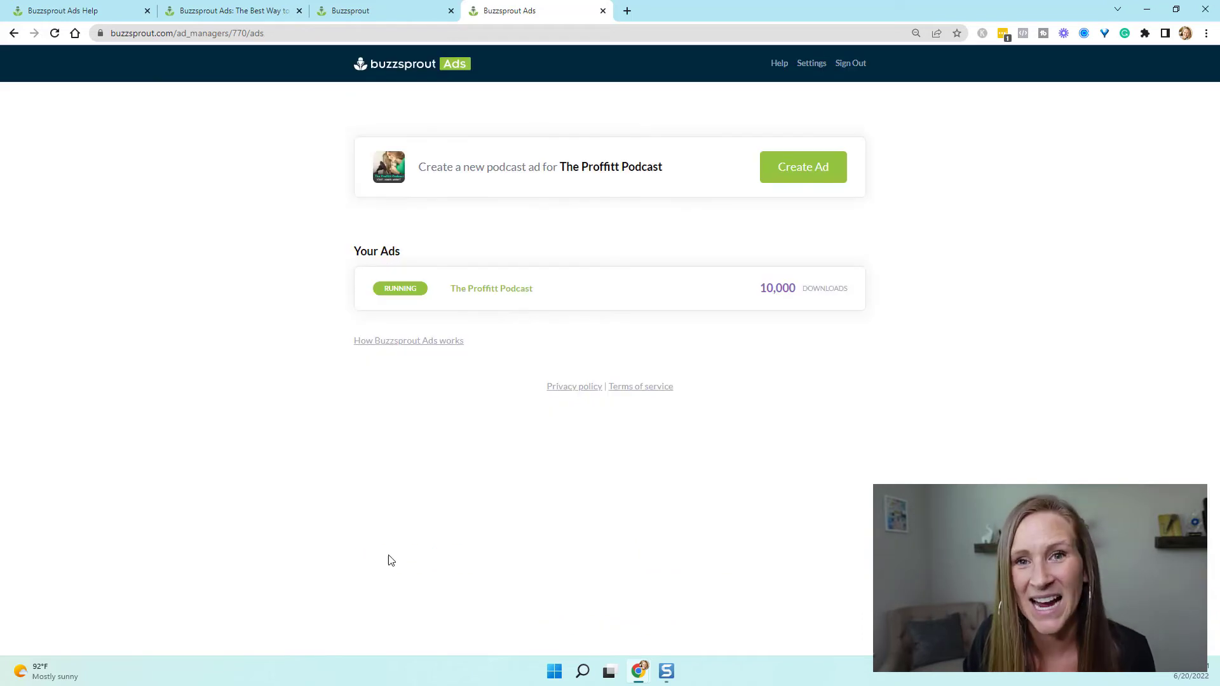
Step: Open the running ad for The Proffitt Podcast and examine its matching status, ad text, target audience and download quantity
left_click(435, 297)
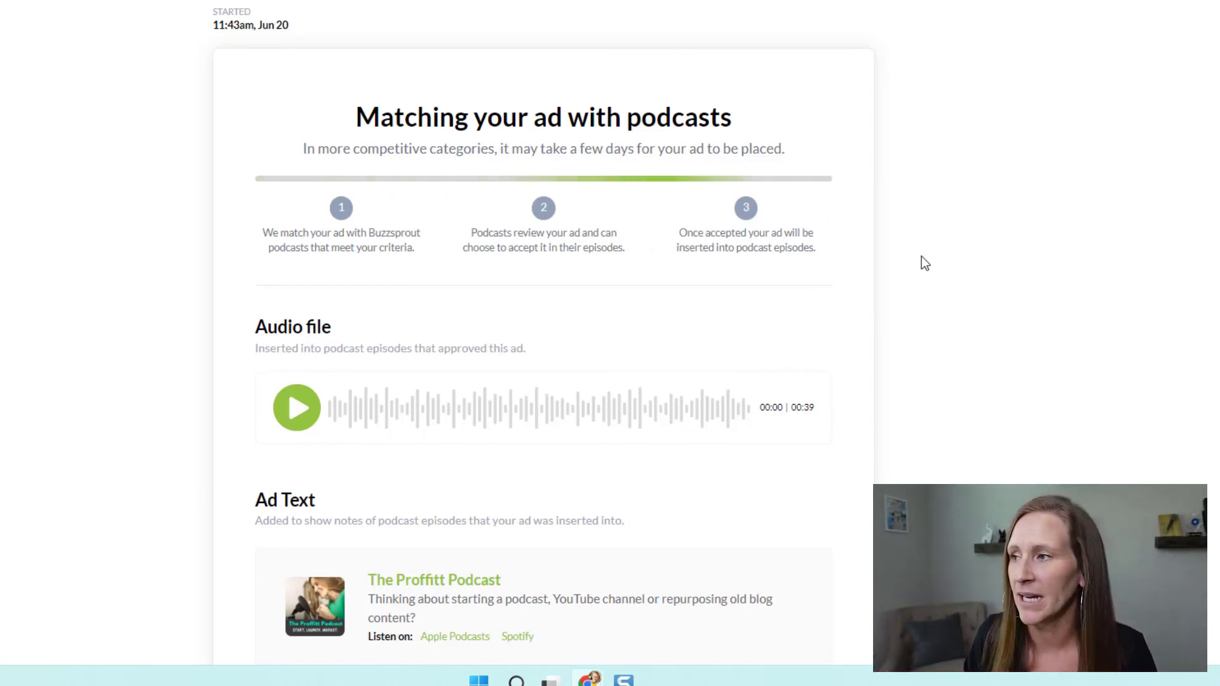
scroll(768, 229, "down", 1)
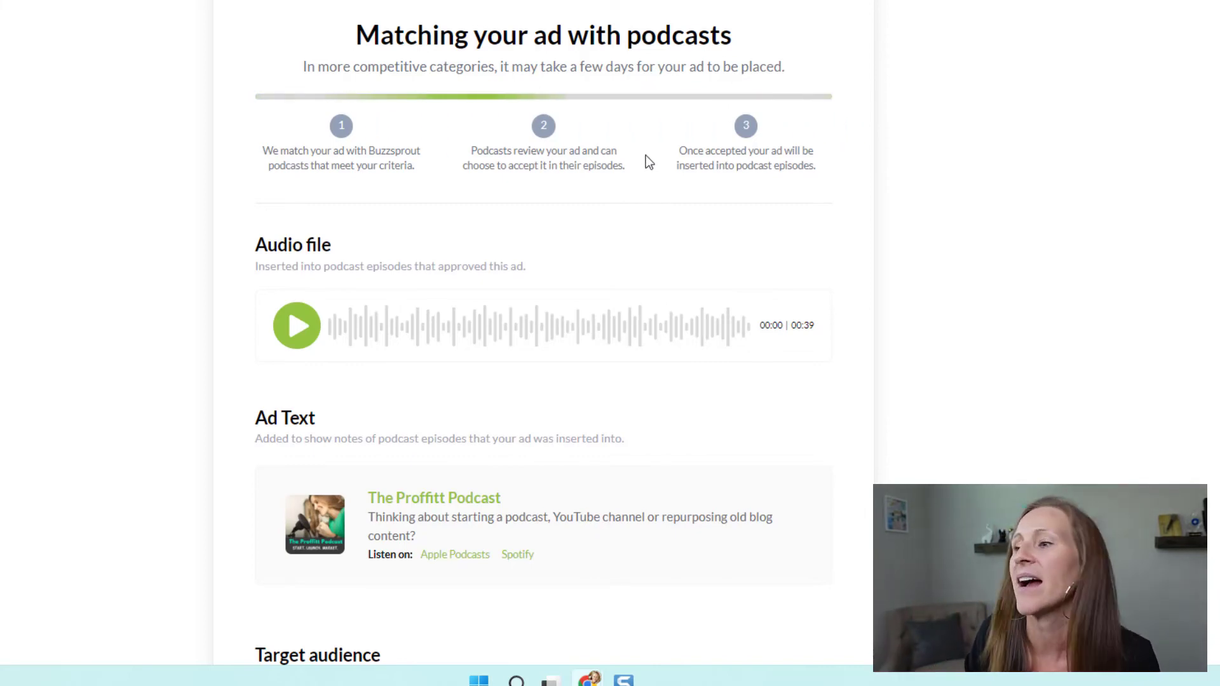
scroll(790, 243, "down", 4)
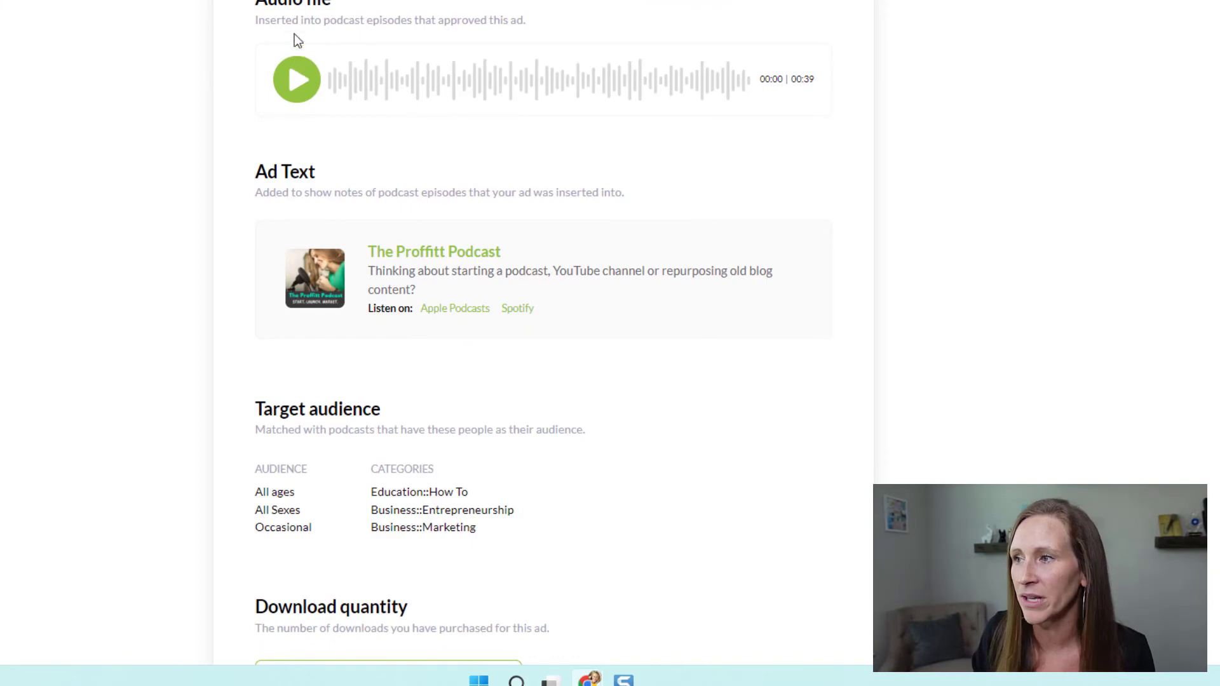
scroll(311, 122, "down", 4)
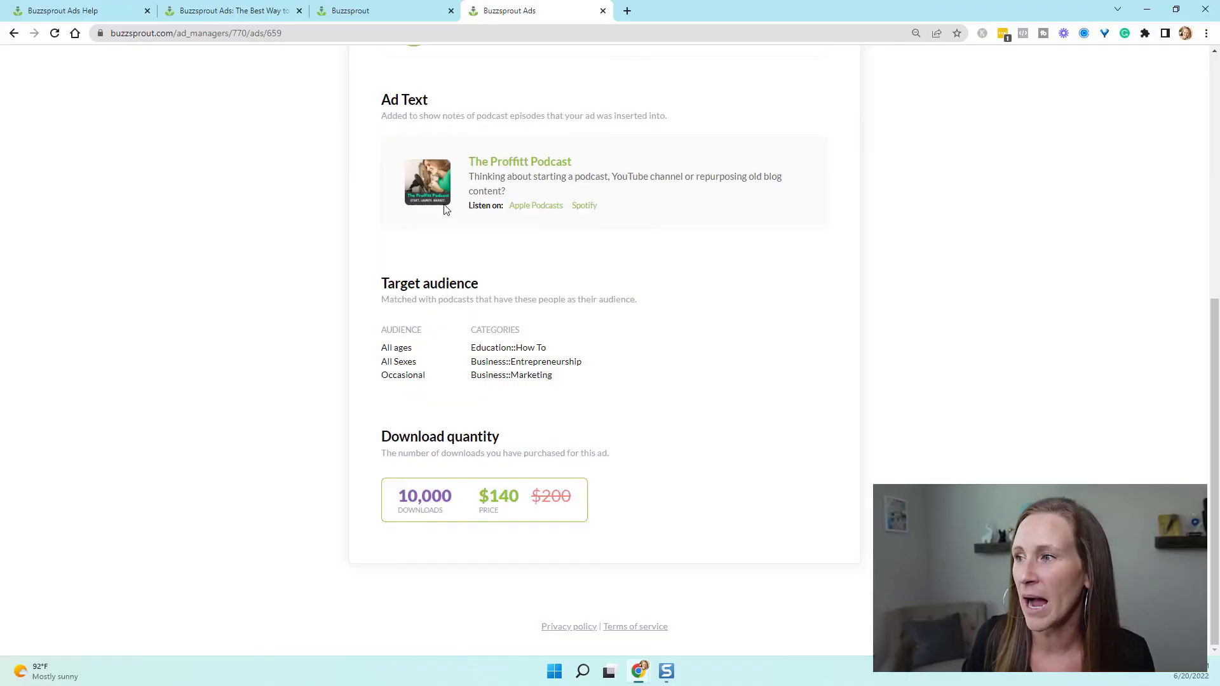
Step: Check the podcast description in the podcast's General Info, and play and stop the running ad's audio file
left_click(347, 12)
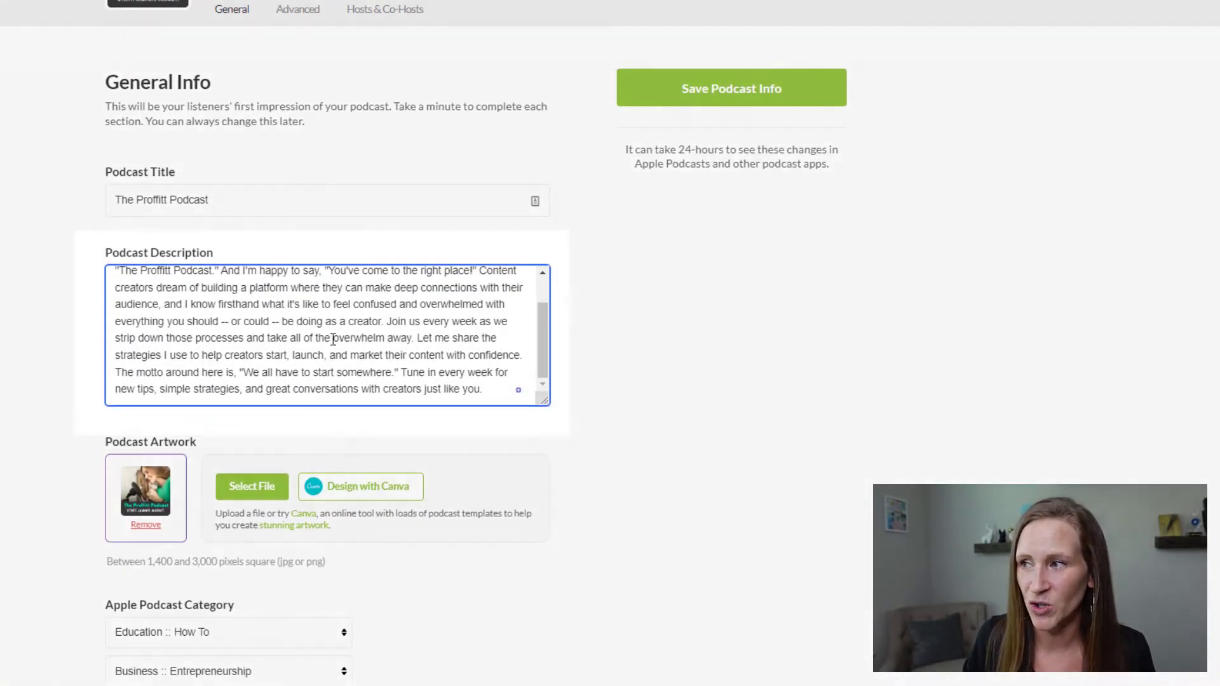
scroll(333, 340, "up", 2)
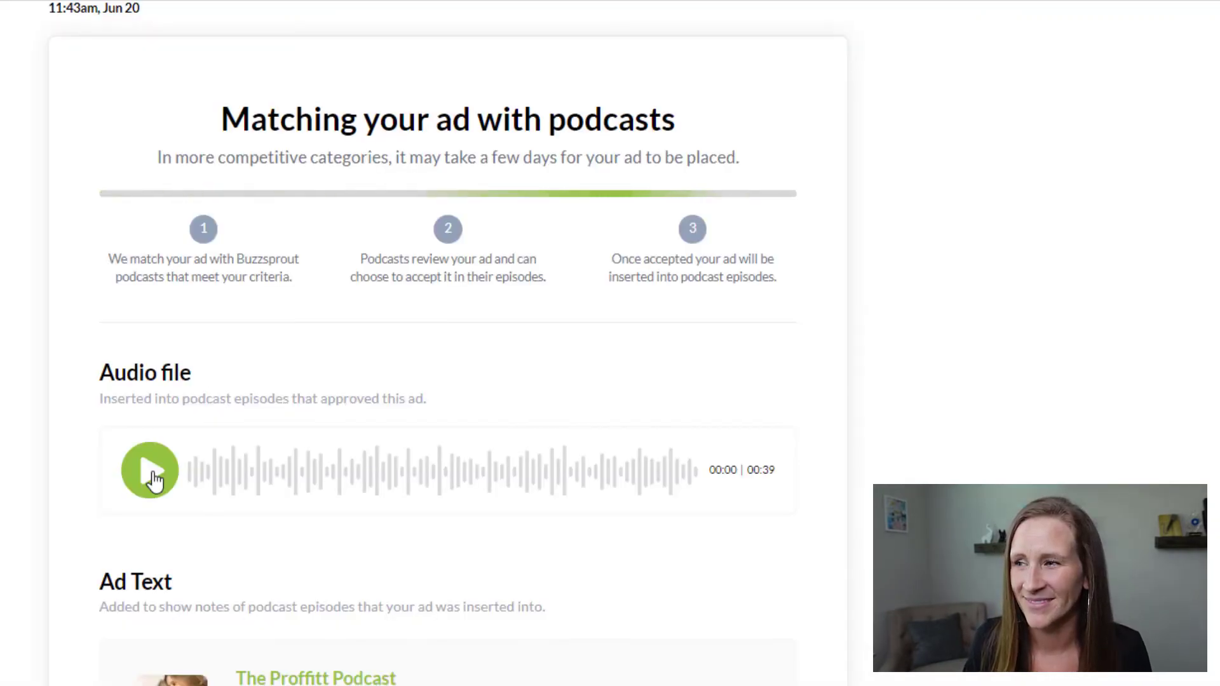
left_click(153, 475)
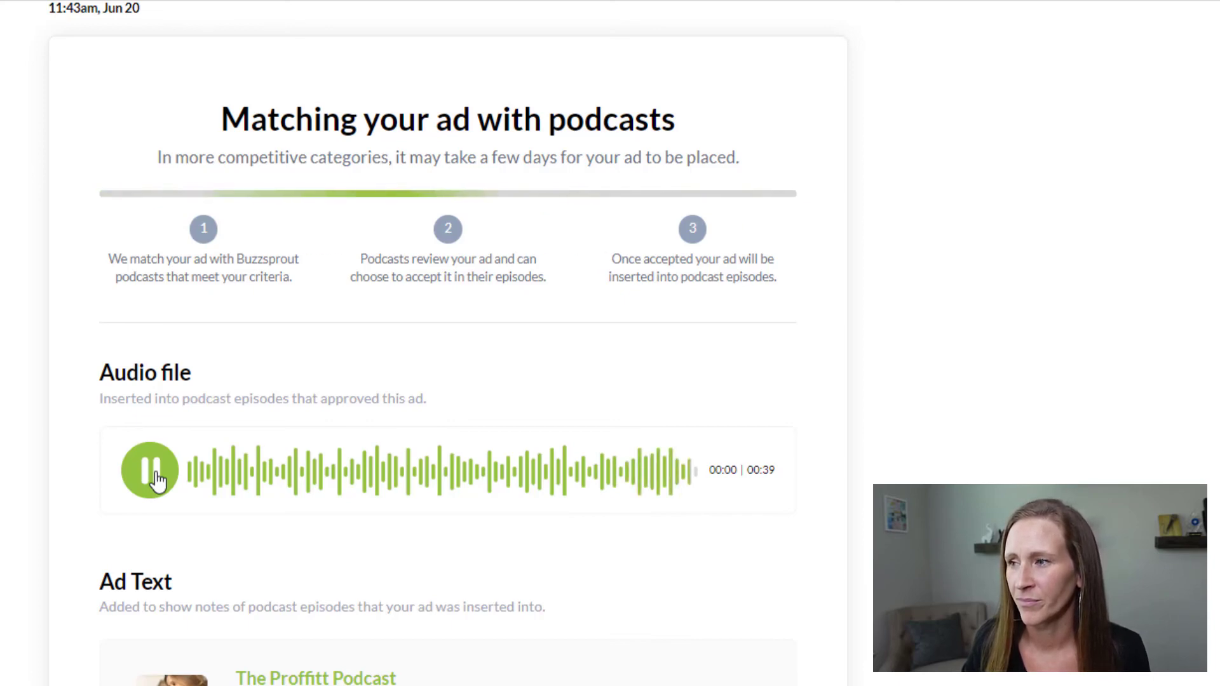
left_click(157, 481)
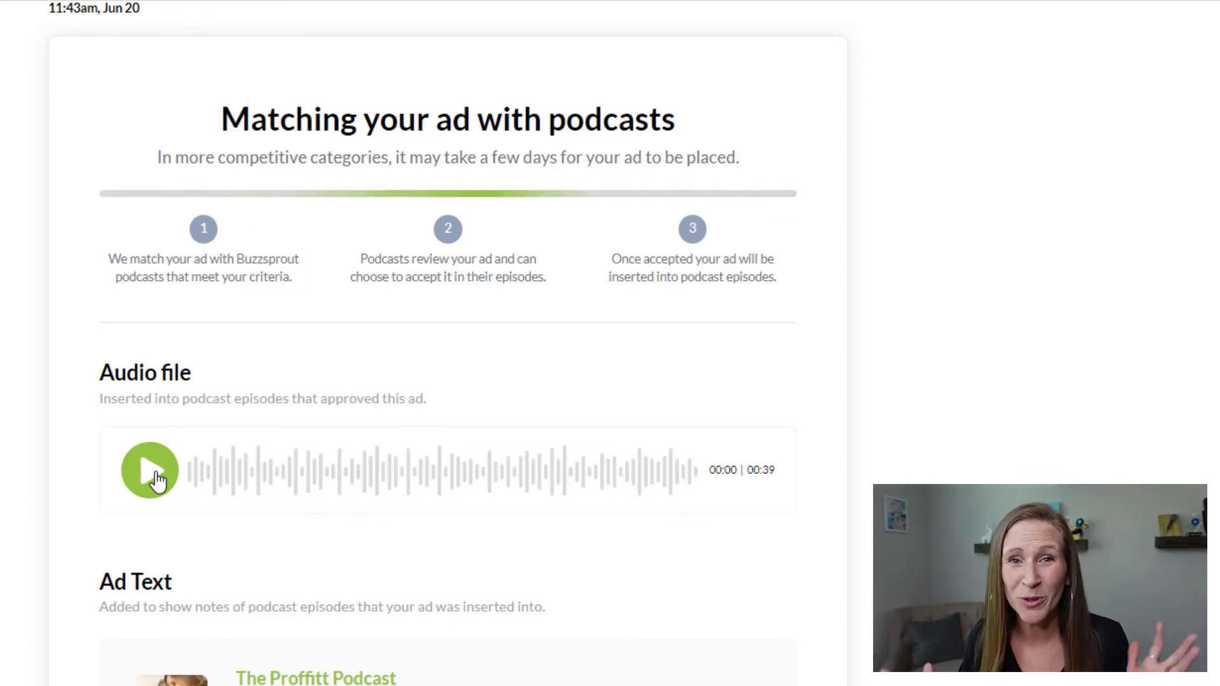